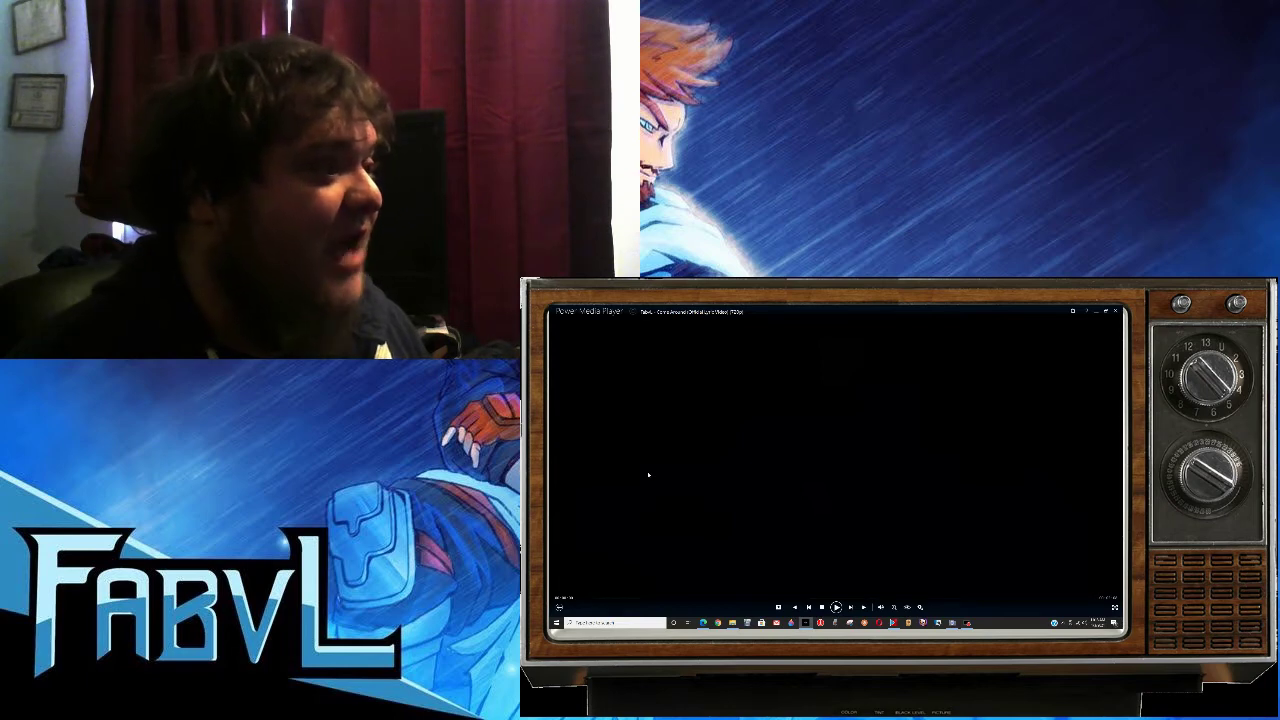
Step: Play the 'Come Around' music video full screen in Power Media Player
{"action": "double_click", "coordinate": [647, 471]}
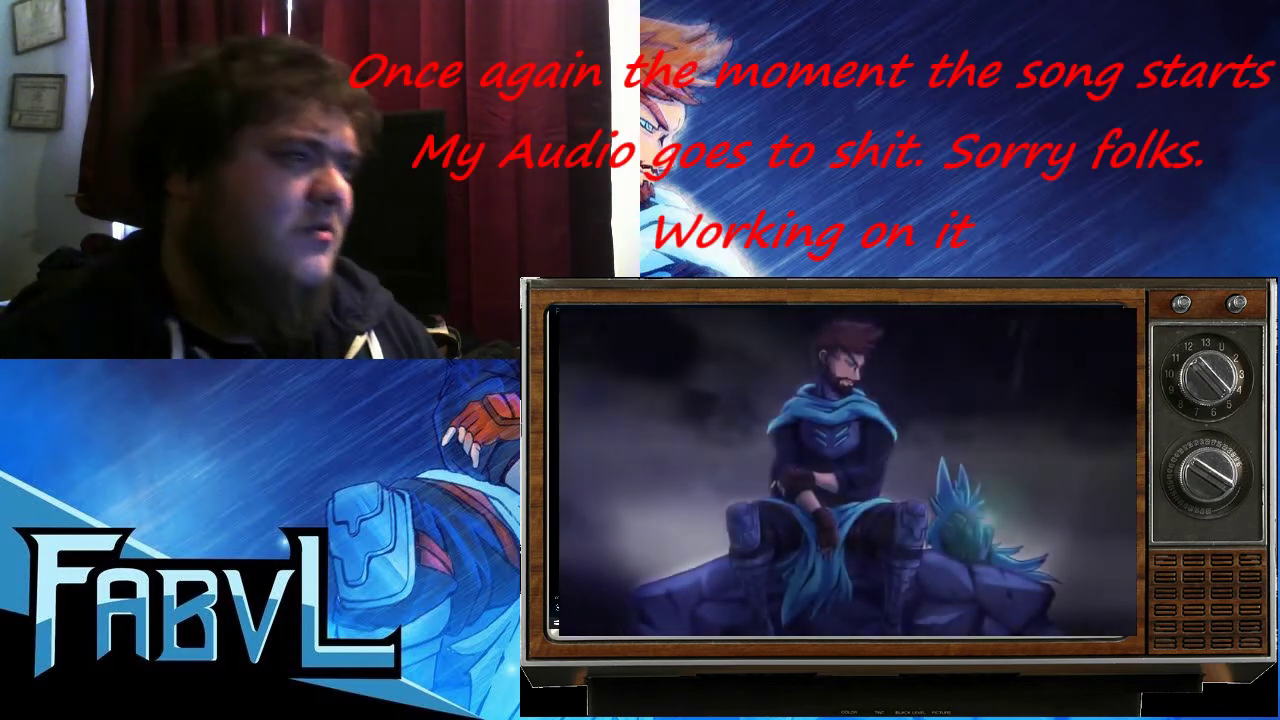